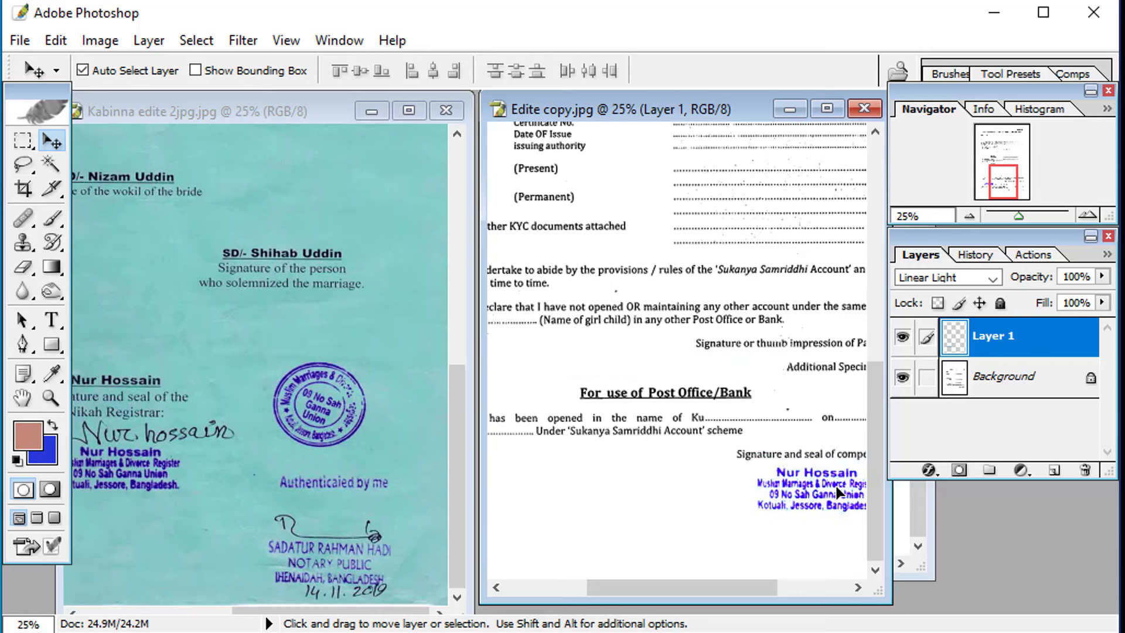
Step: Copy the Joint Secretary stamp from Untitled-2 onto the teal Kabinna scan
mouse_move(226, 461)
left_mouse_down()
mouse_move(302, 340)
mouse_move(445, 341)
mouse_move(512, 370)
mouse_move(641, 372)
mouse_move(605, 334)
mouse_move(594, 193)
mouse_move(813, 175)
mouse_move(804, 363)
mouse_move(749, 476)
mouse_move(749, 507)
mouse_move(772, 504)
left_mouse_up()
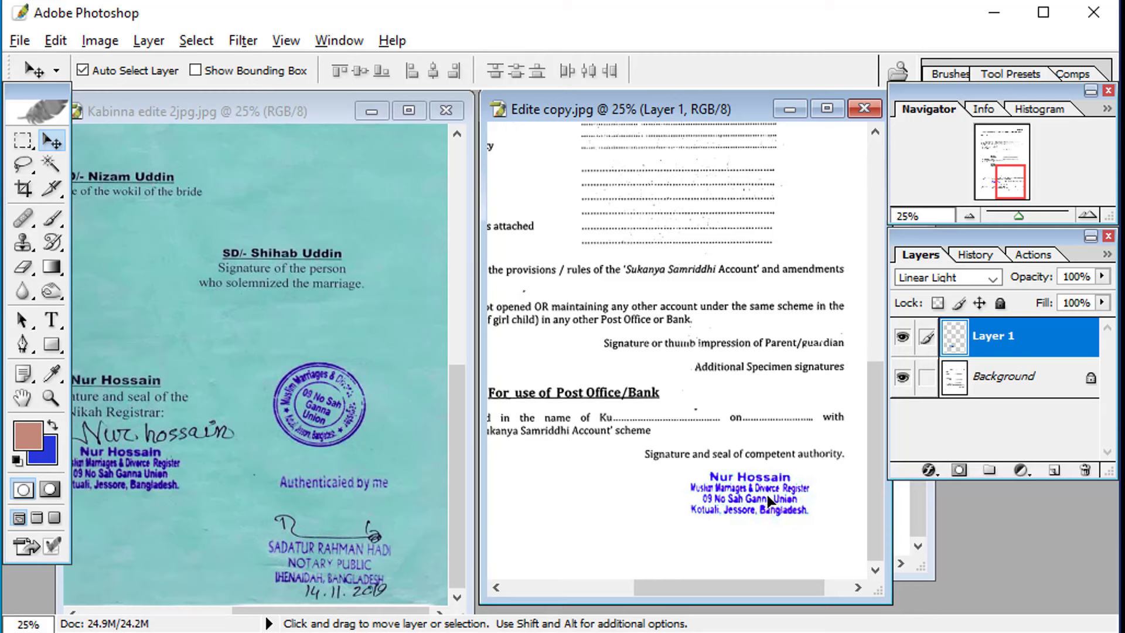
key("ctrl+Tab")
mouse_move(736, 387)
left_mouse_down()
mouse_move(599, 359)
mouse_move(545, 316)
mouse_move(460, 288)
mouse_move(410, 288)
mouse_move(396, 215)
mouse_move(372, 189)
mouse_move(326, 171)
mouse_move(296, 179)
mouse_move(319, 234)
mouse_move(390, 279)
mouse_move(289, 331)
mouse_move(261, 327)
left_mouse_up()
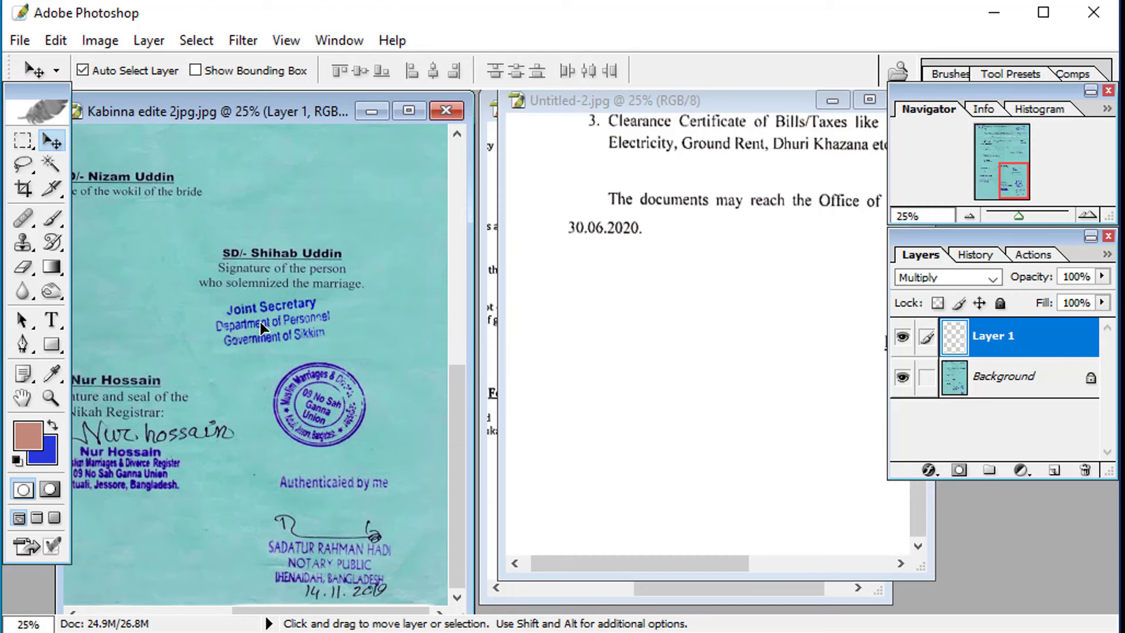
Step: Drag a copy of the Joint Secretary stamp back out of the Kabinna scan
mouse_move(718, 394)
left_mouse_down()
mouse_move(585, 375)
mouse_move(557, 320)
mouse_move(401, 246)
mouse_move(381, 191)
mouse_move(271, 192)
mouse_move(366, 277)
mouse_move(286, 337)
mouse_move(262, 327)
left_mouse_up()
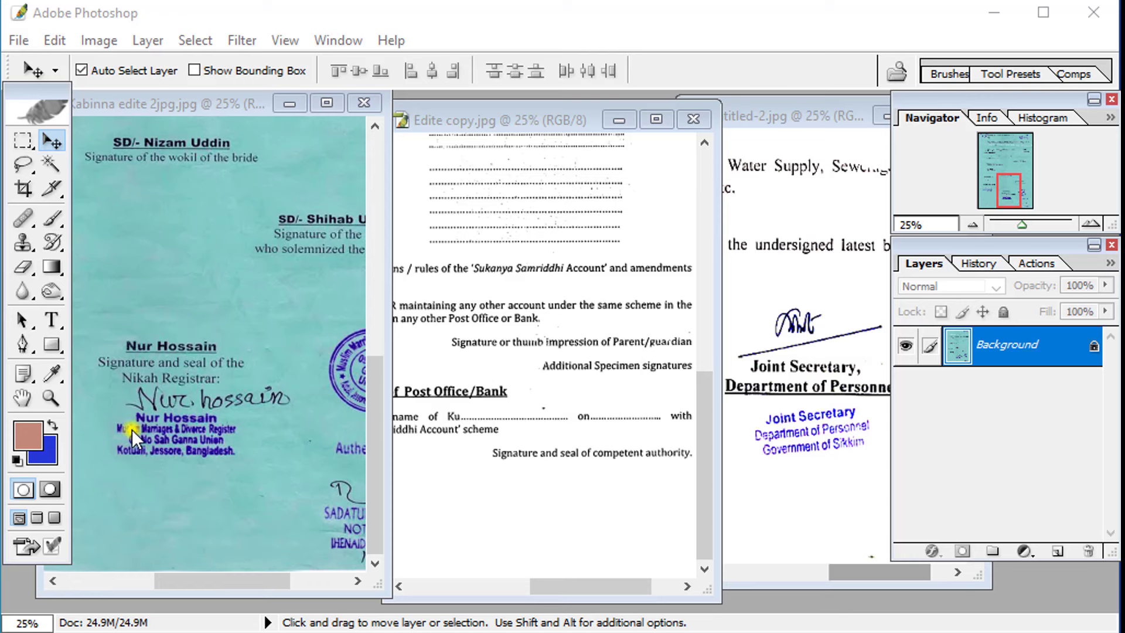
key("m")
left_click_drag(110, 410, 245, 463)
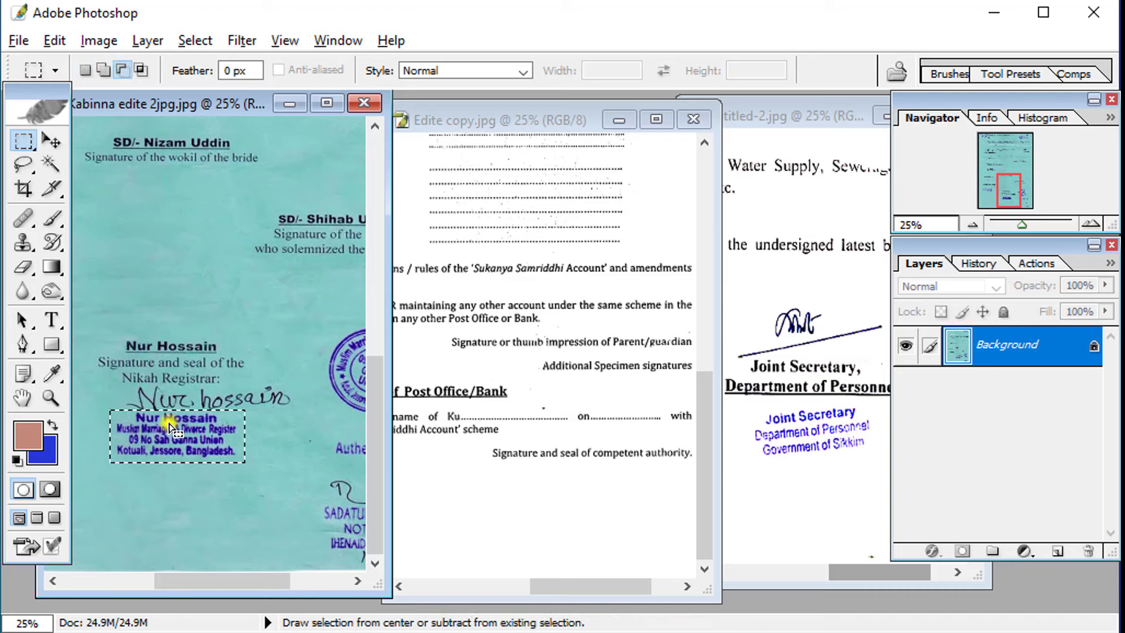
mouse_move(167, 433)
left_mouse_down()
mouse_move(408, 485)
mouse_move(567, 486)
left_mouse_up()
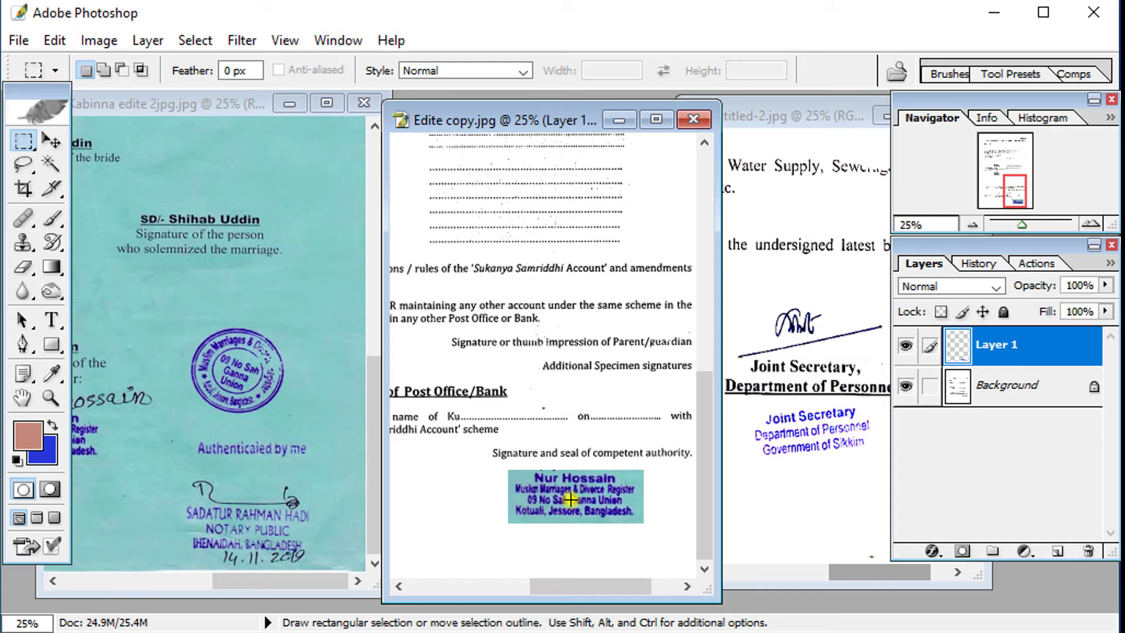
left_click(844, 427)
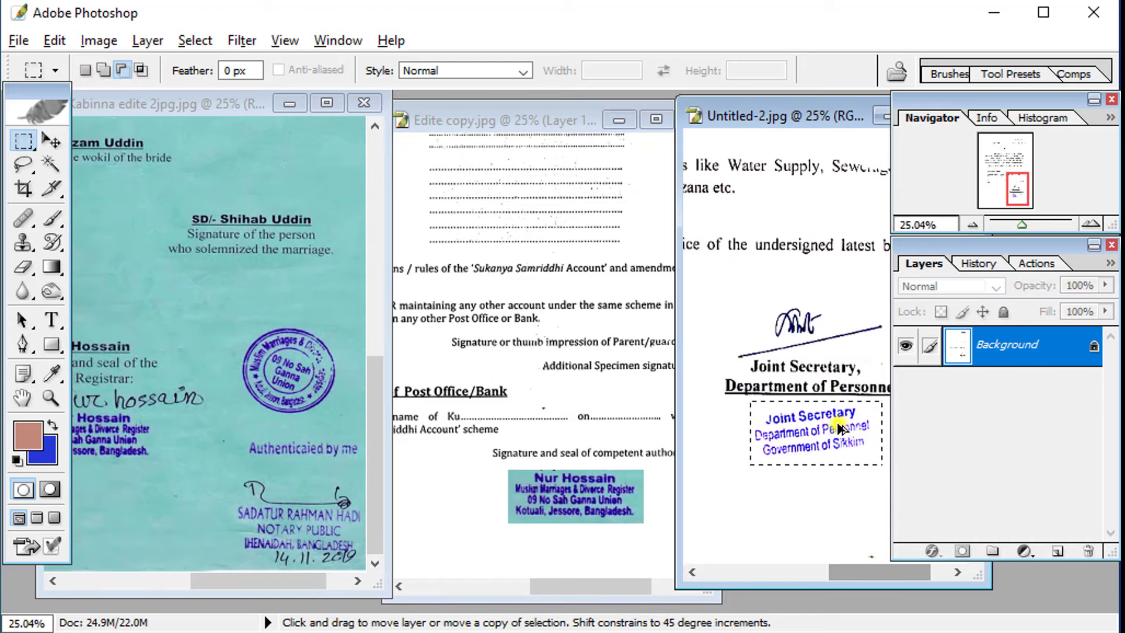
left_click_drag(840, 430, 234, 153)
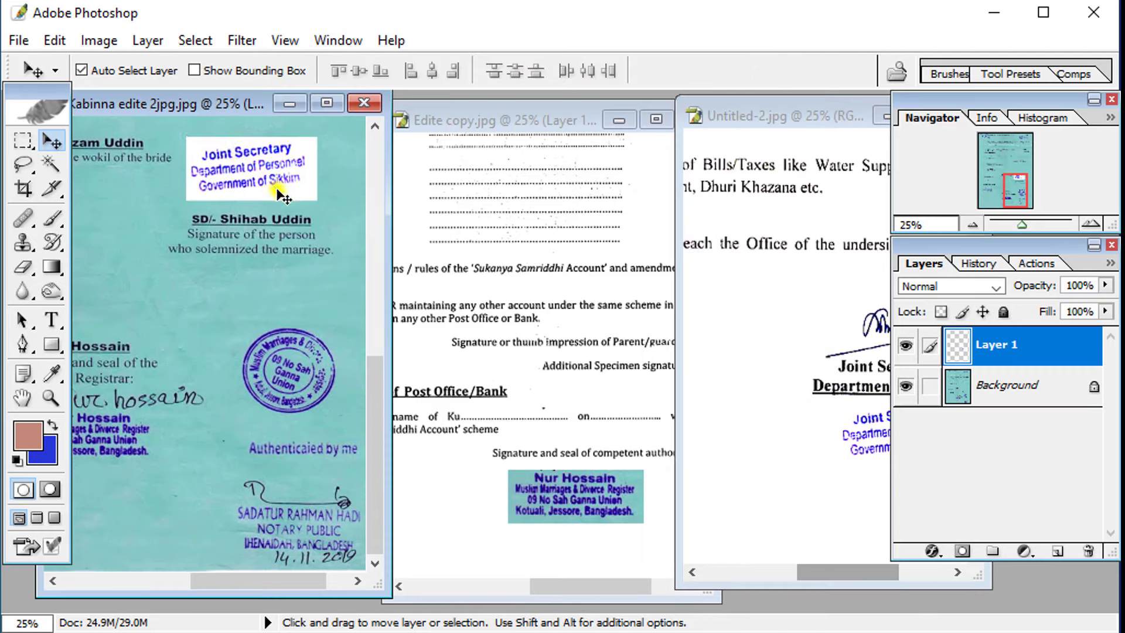
key("ctrl+plus")
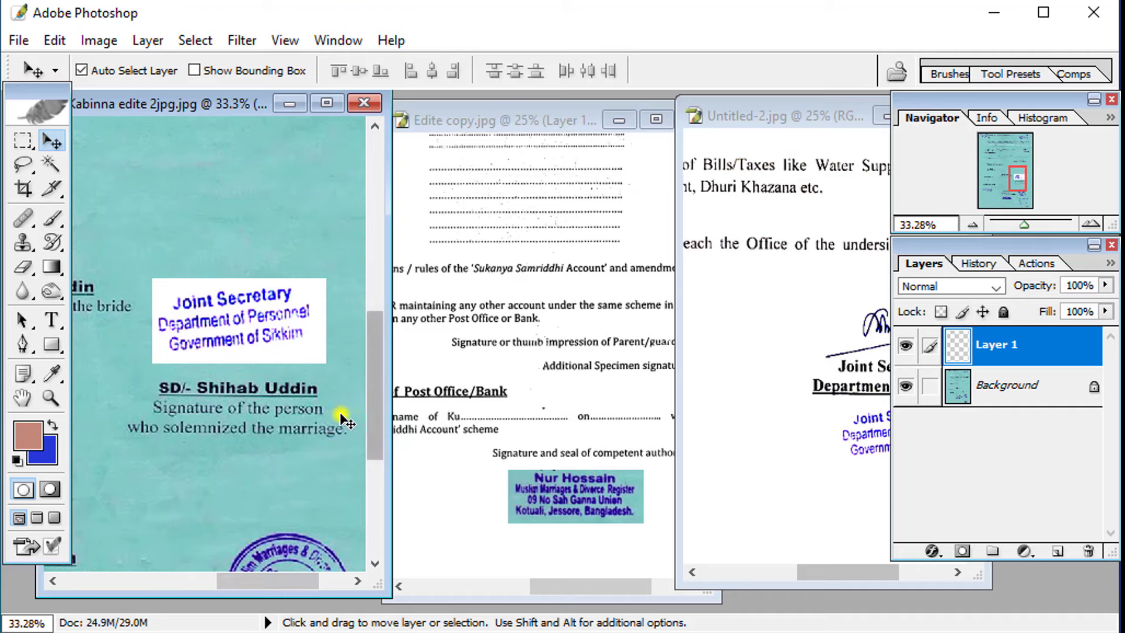
scroll(365, 415, "down", 2)
scroll(316, 428, "up", 3)
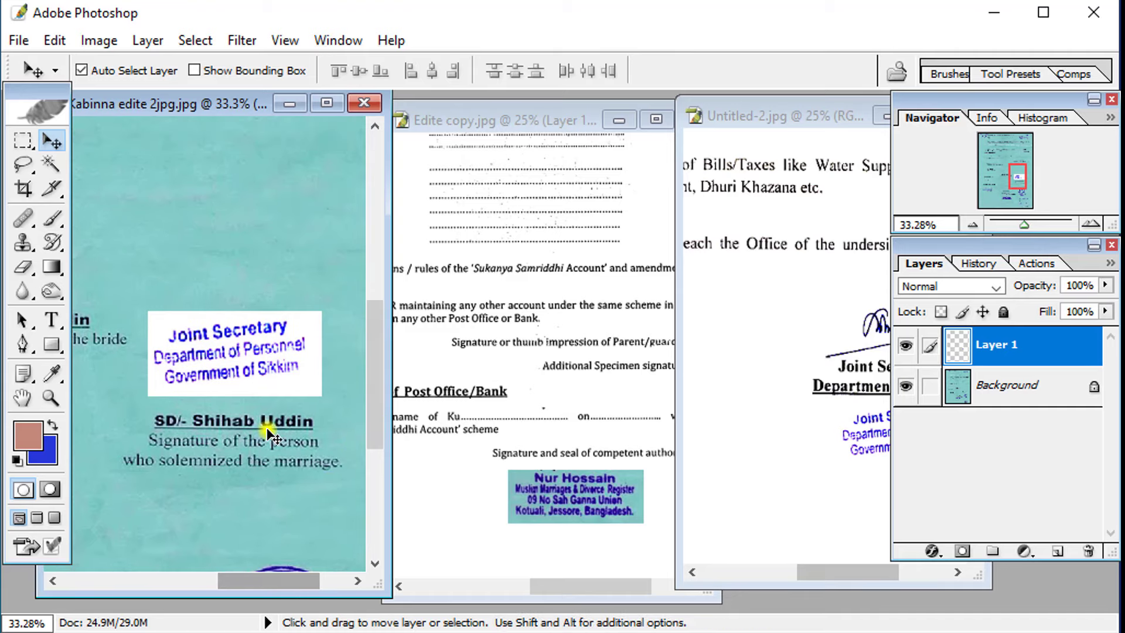
scroll(258, 439, "down", 2)
scroll(257, 445, "down", 1)
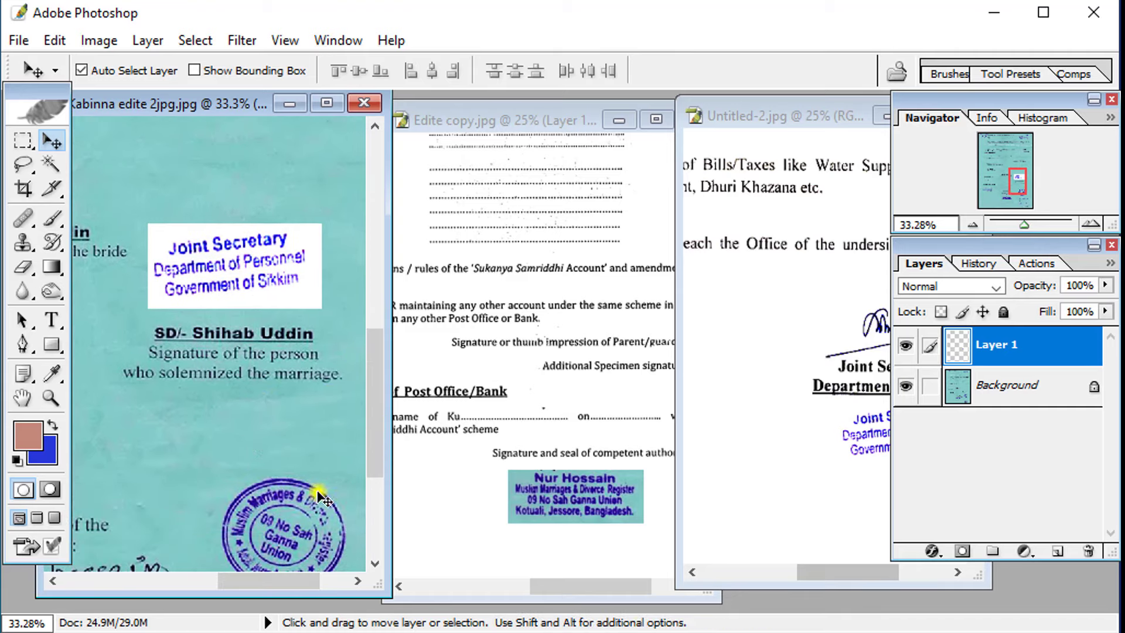
key("ctrl+minus")
left_click_drag(264, 580, 211, 580)
left_click(545, 504)
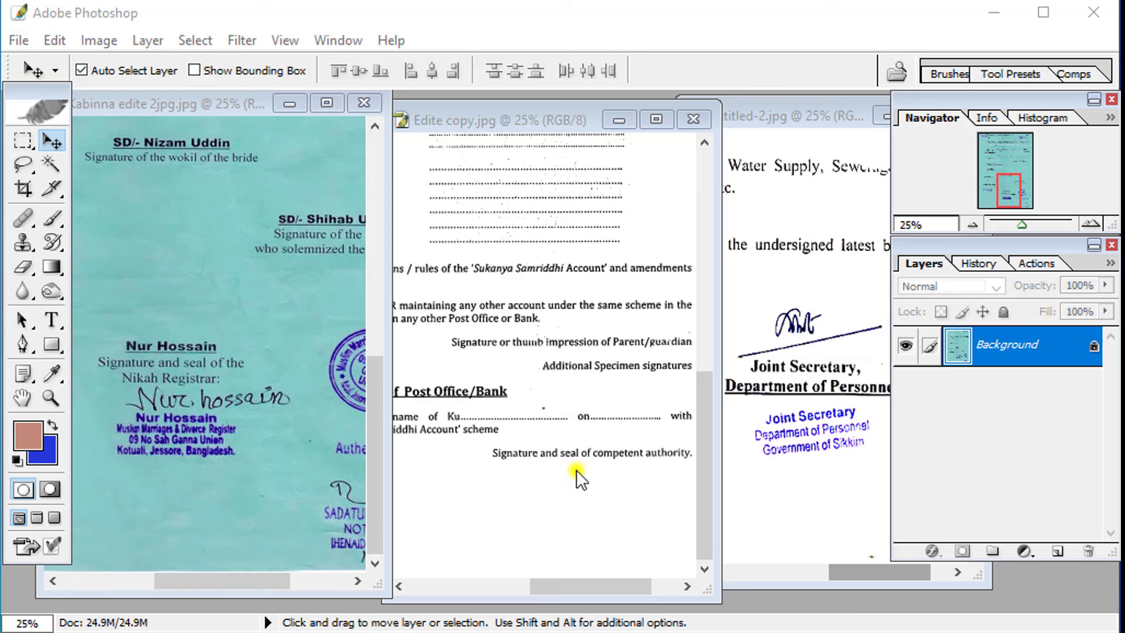
Step: Marquee-select the blue registrar stamp and place its copy below Edite copy.jpg's competent-authority line
left_click(284, 451)
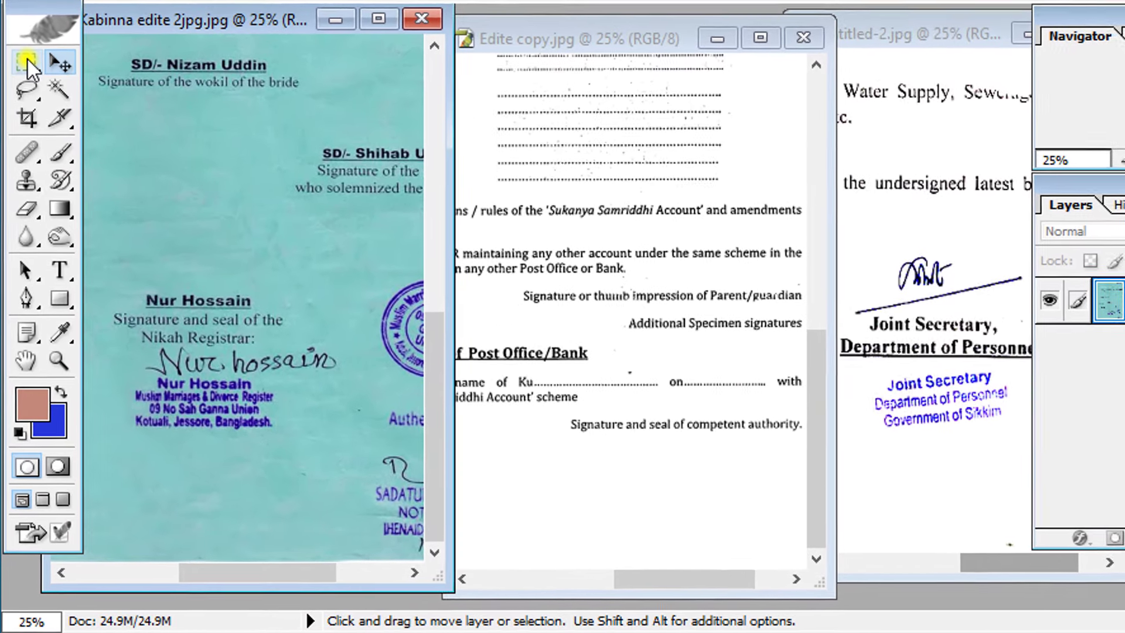
left_click(23, 138)
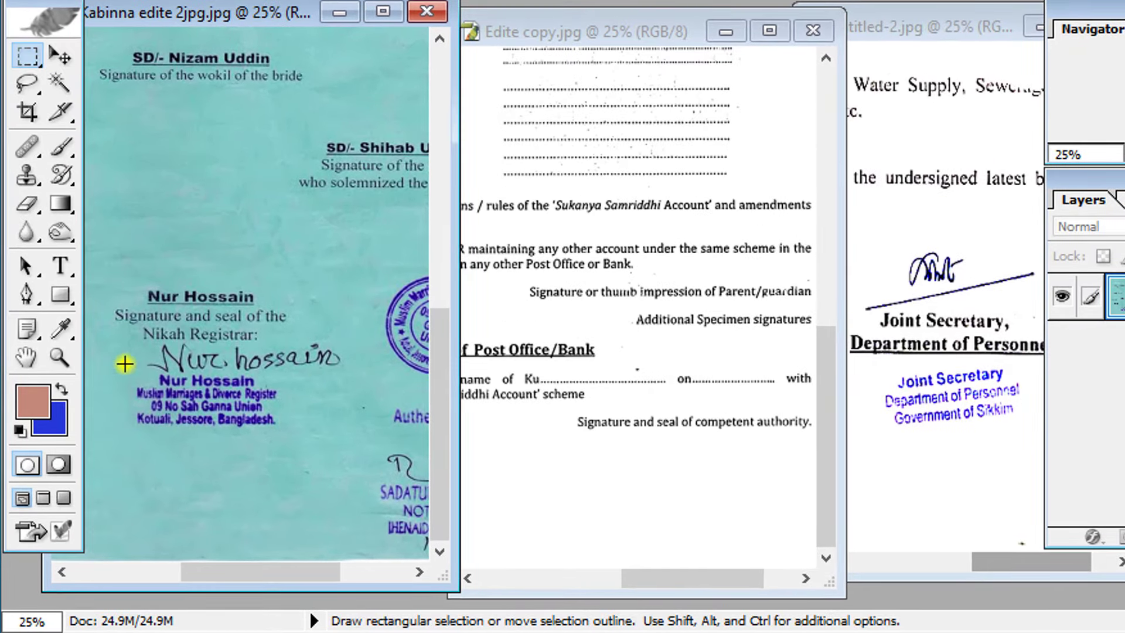
left_click_drag(132, 373, 286, 438)
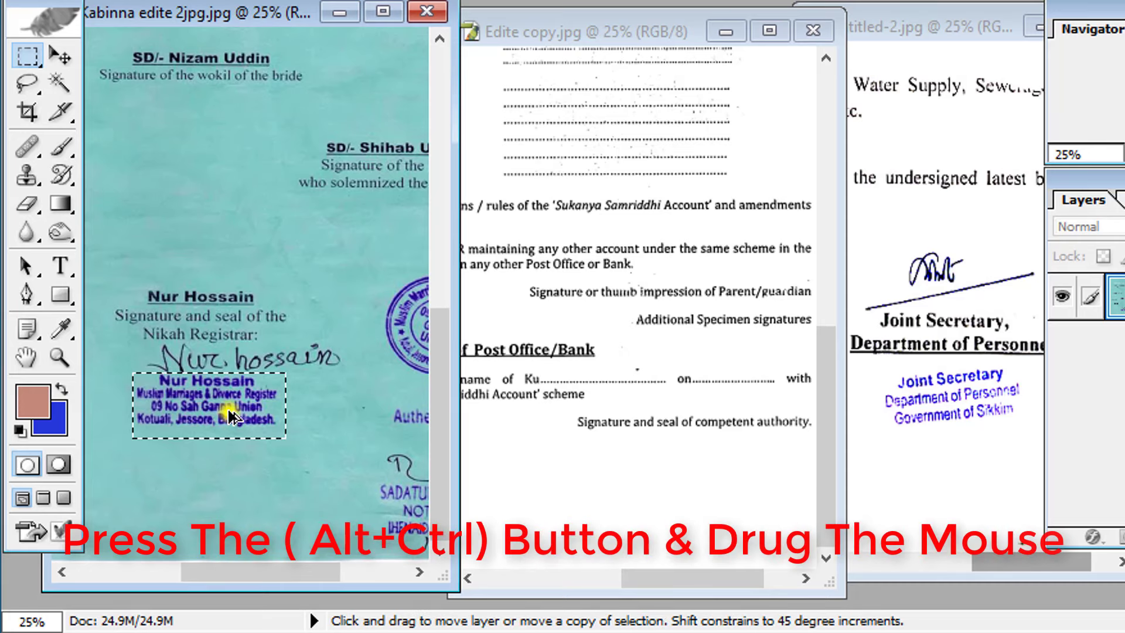
left_click_drag(230, 433, 532, 479)
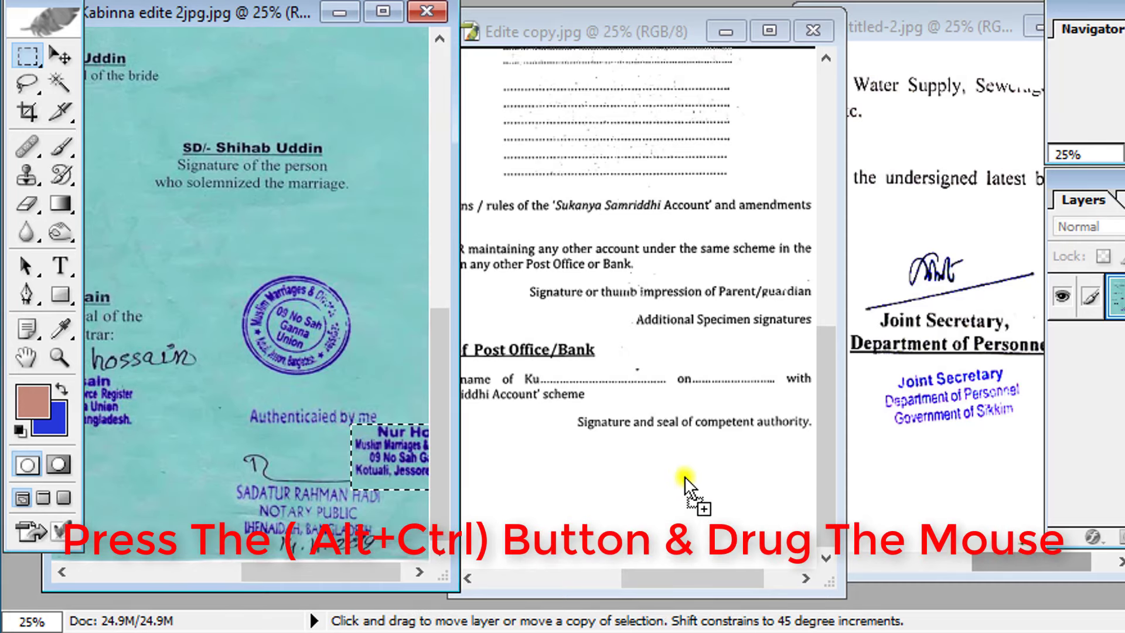
left_click_drag(684, 483, 685, 475)
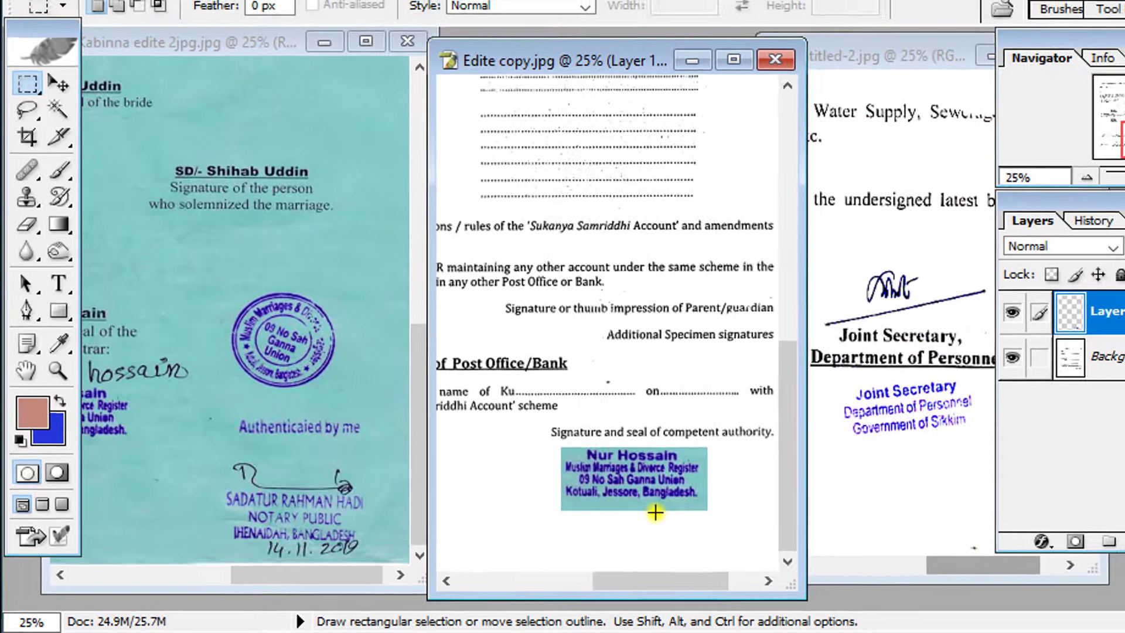
left_click_drag(687, 506, 713, 510)
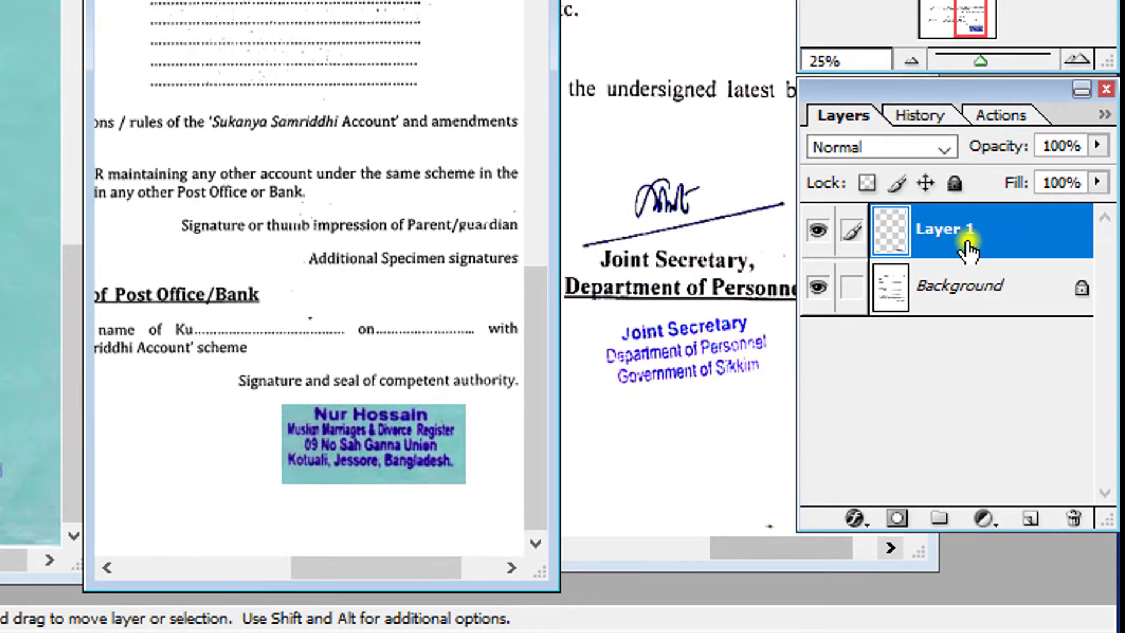
Step: Set the registrar stamp layer's blend mode to Linear Light
left_click(940, 150)
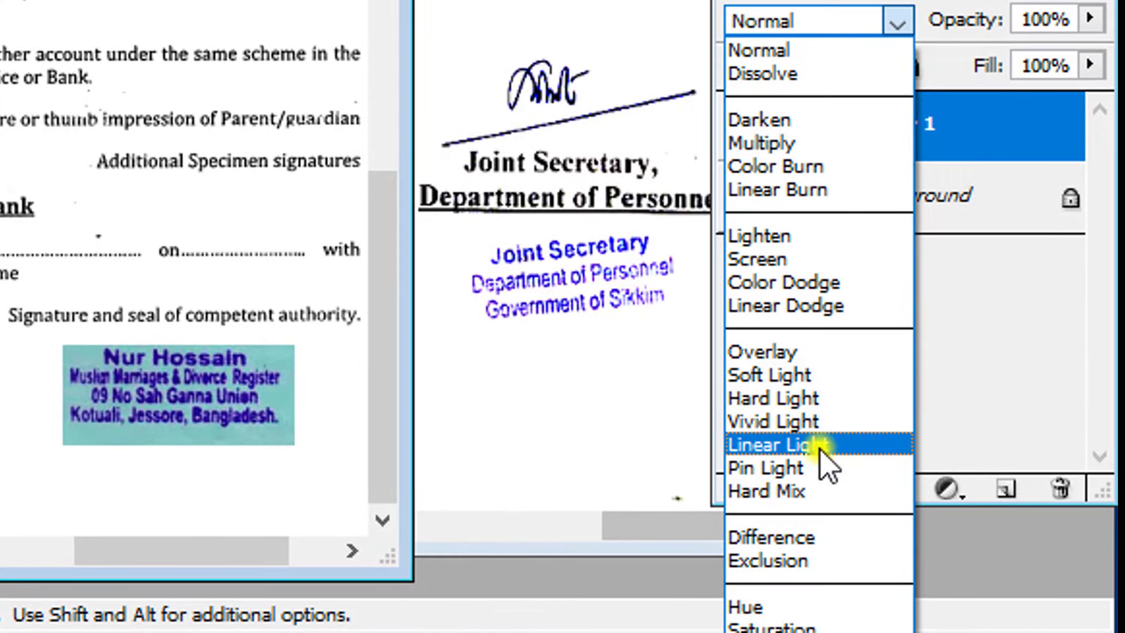
left_click(864, 443)
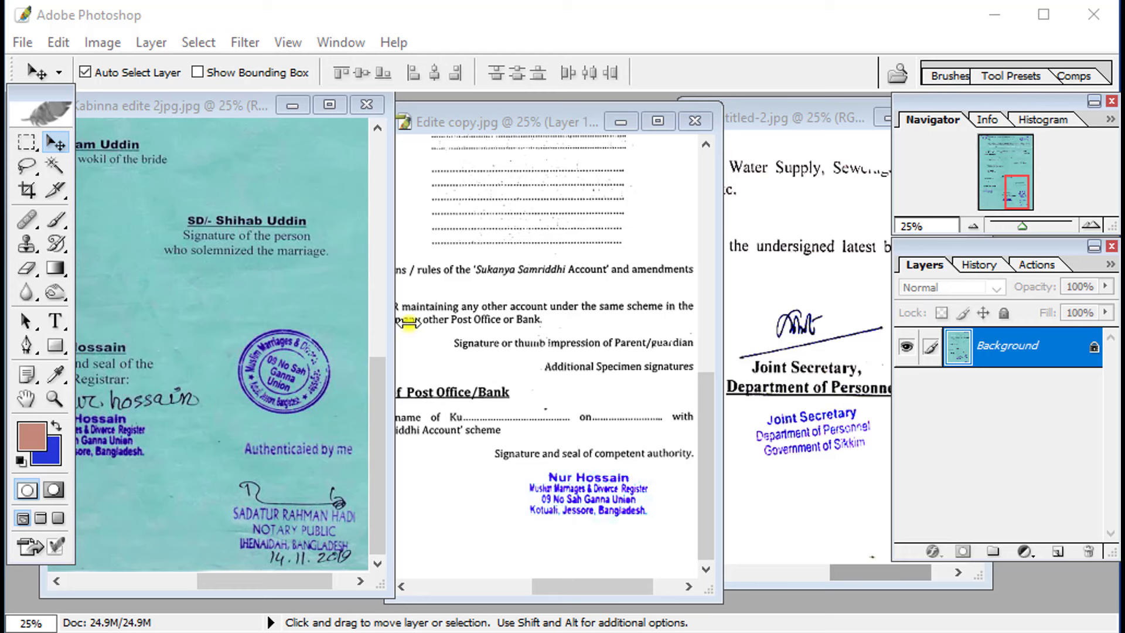
Step: Marquee-select the Joint Secretary stamp in a widened Untitled-2 and copy it into Kabinna edite
left_click(672, 347)
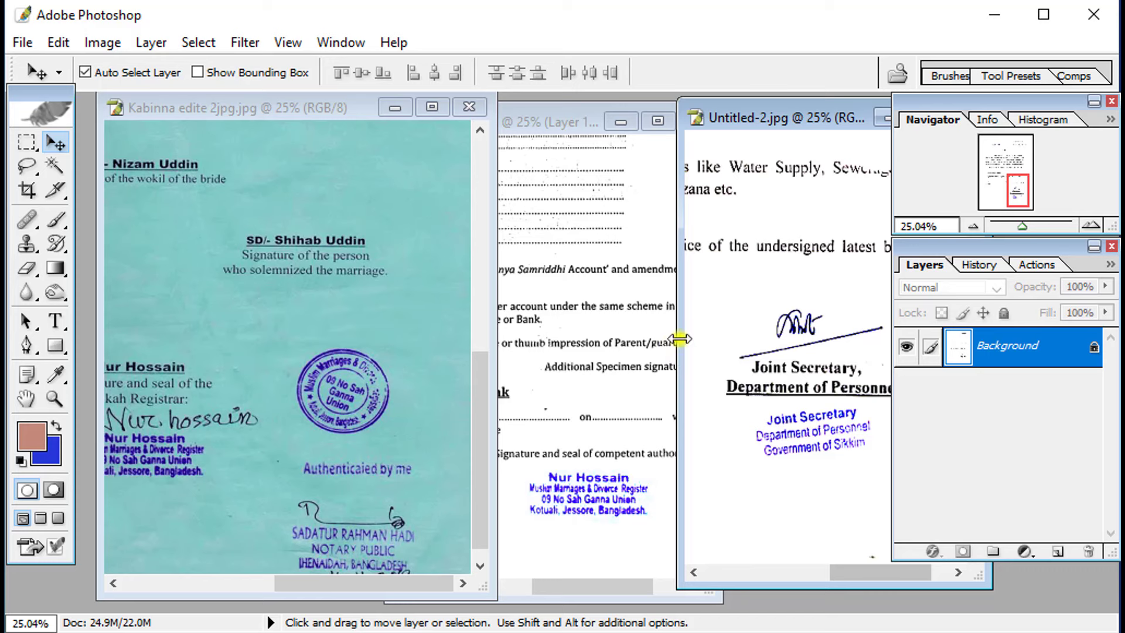
left_click_drag(679, 338, 514, 354)
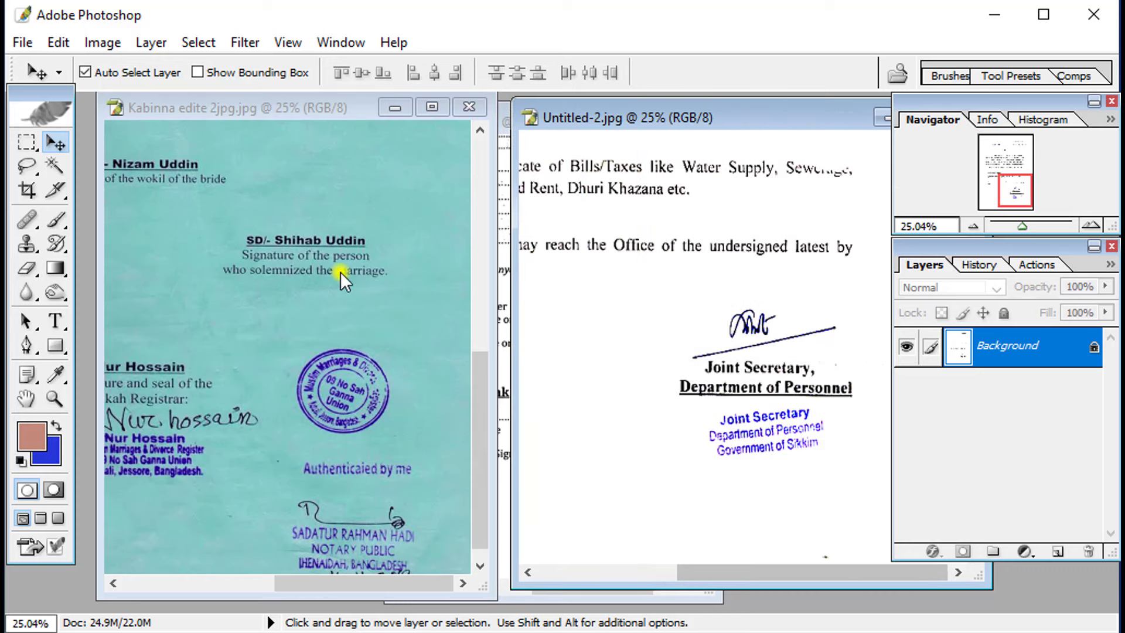
left_click(25, 143)
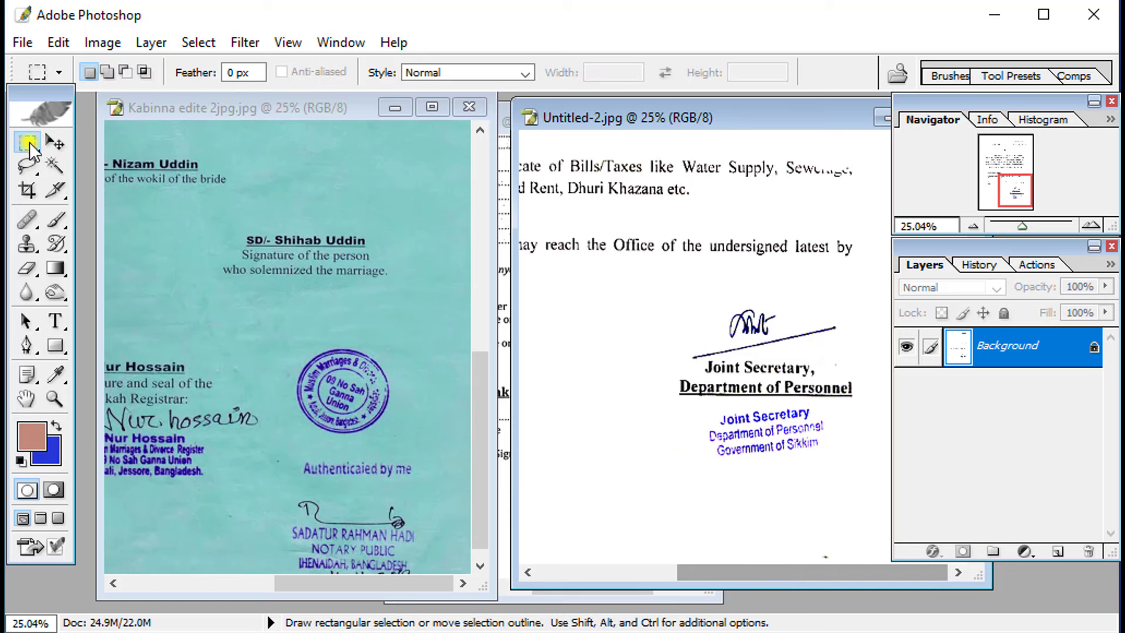
left_click_drag(696, 404, 843, 467)
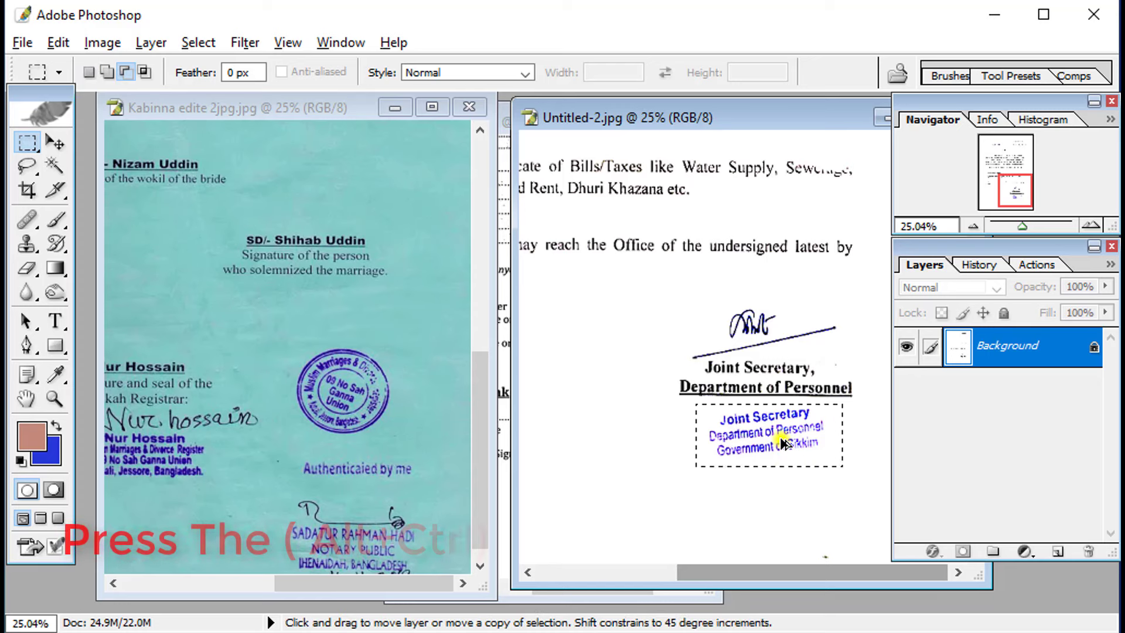
mouse_move(773, 444)
left_mouse_down()
mouse_move(420, 223)
mouse_move(288, 172)
mouse_move(276, 310)
mouse_move(267, 299)
left_mouse_up()
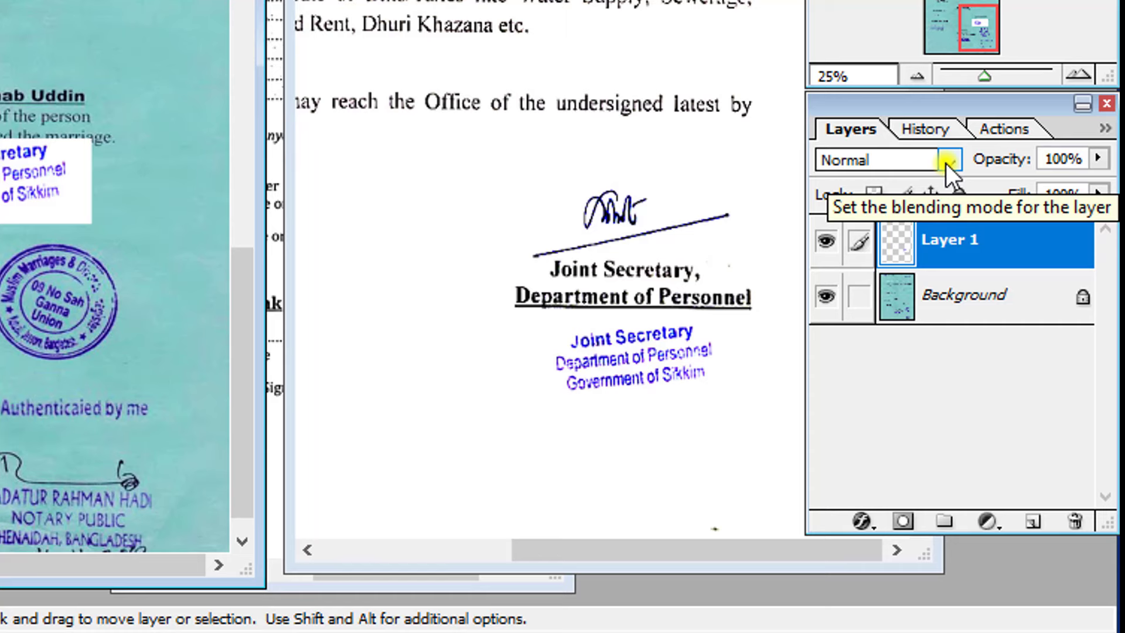
Step: Set the Joint Secretary stamp layer's blend mode to Multiply
left_click(947, 163)
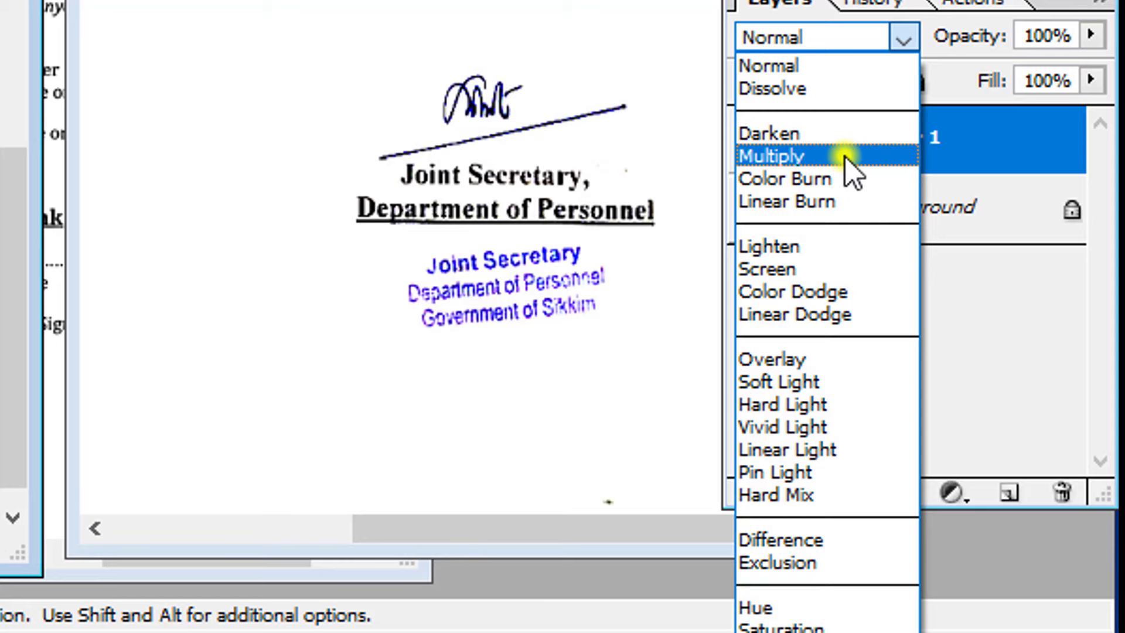
left_click(846, 157)
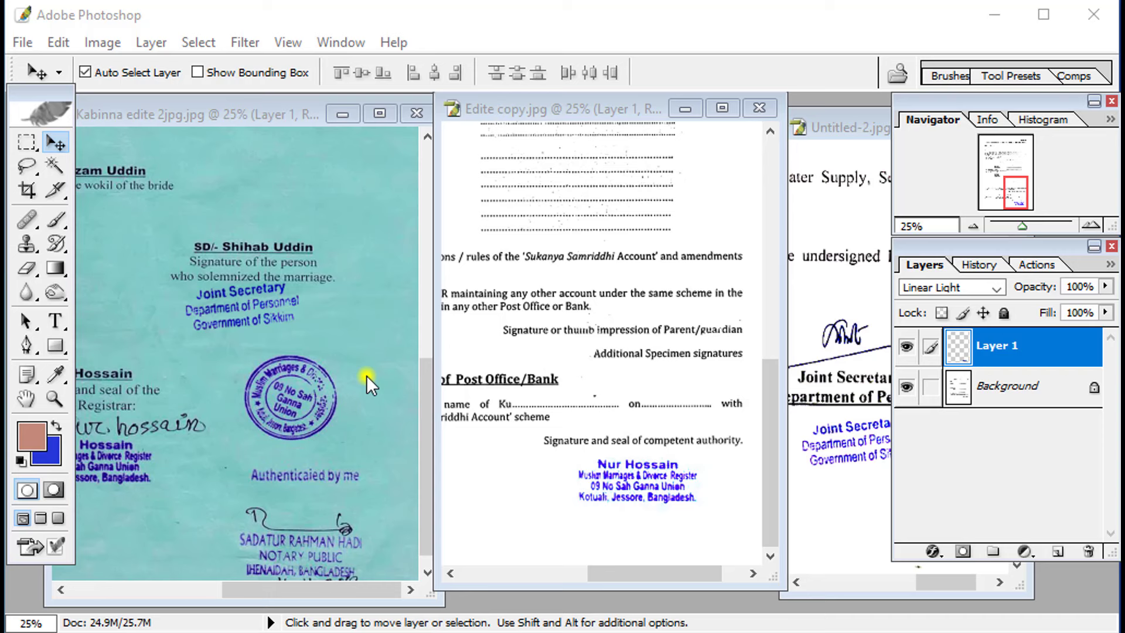
left_click(627, 497)
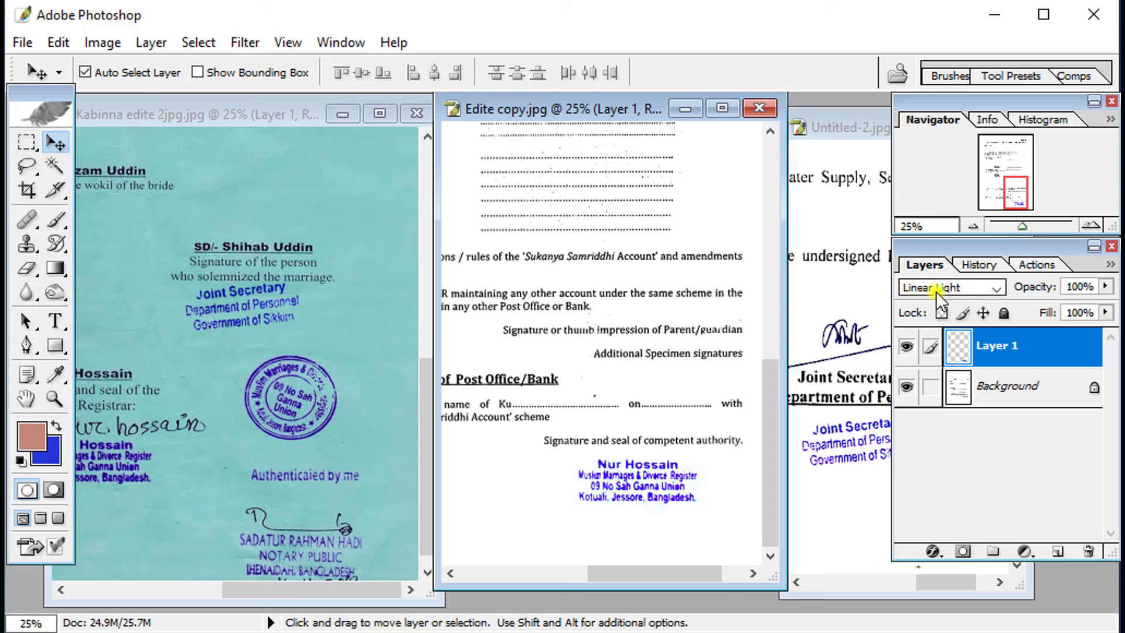
left_click(827, 505)
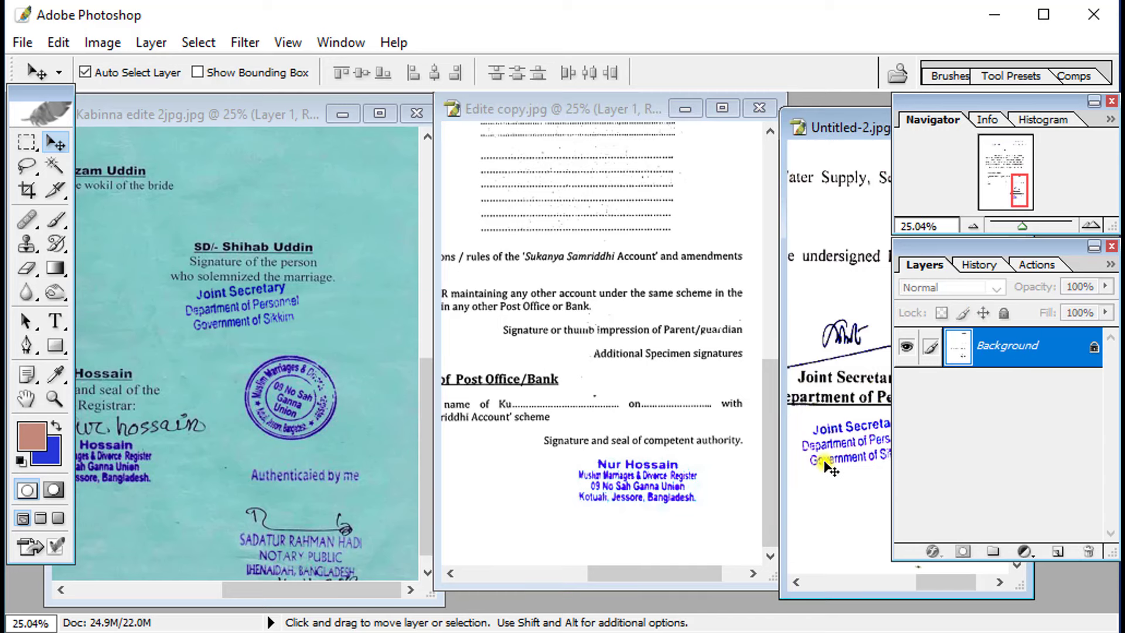
left_click(222, 318)
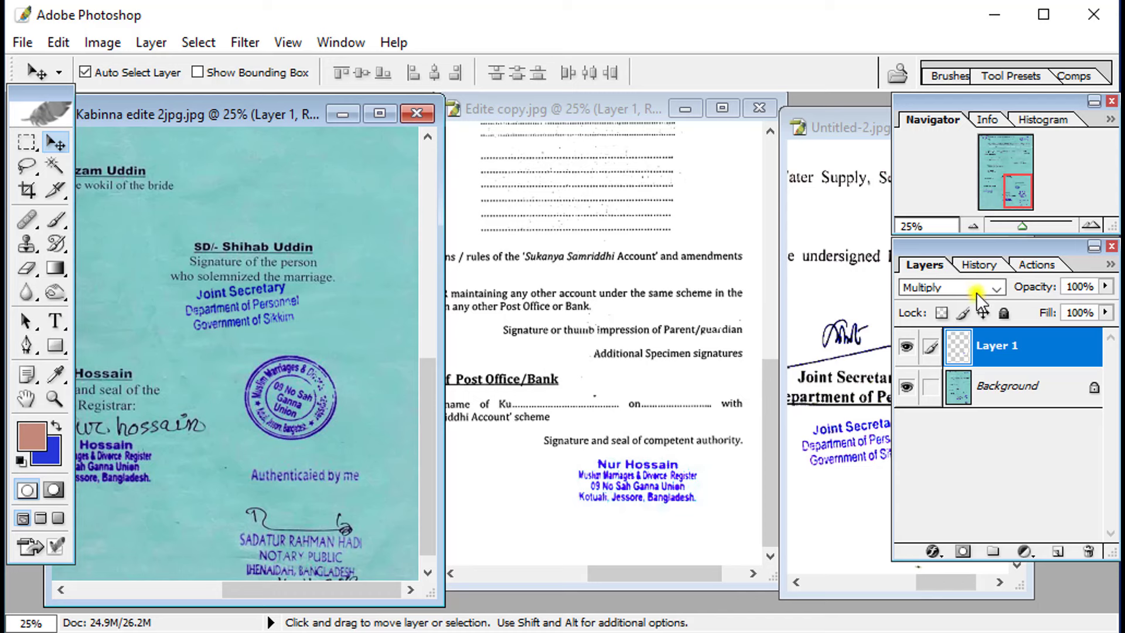
left_click(508, 537)
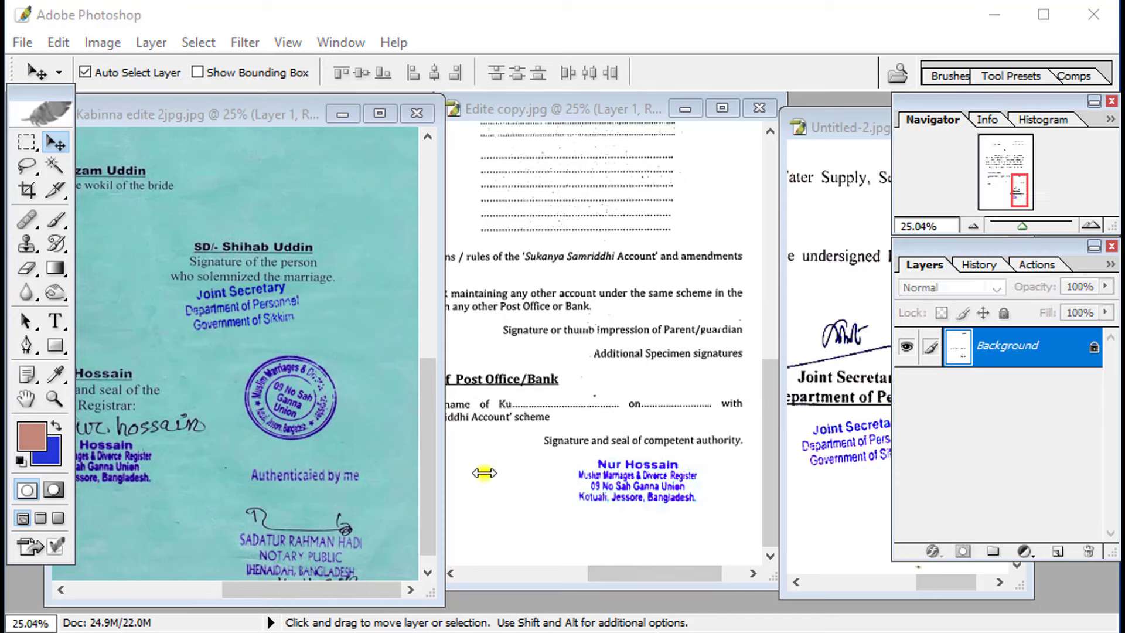
left_click_drag(484, 473, 626, 479)
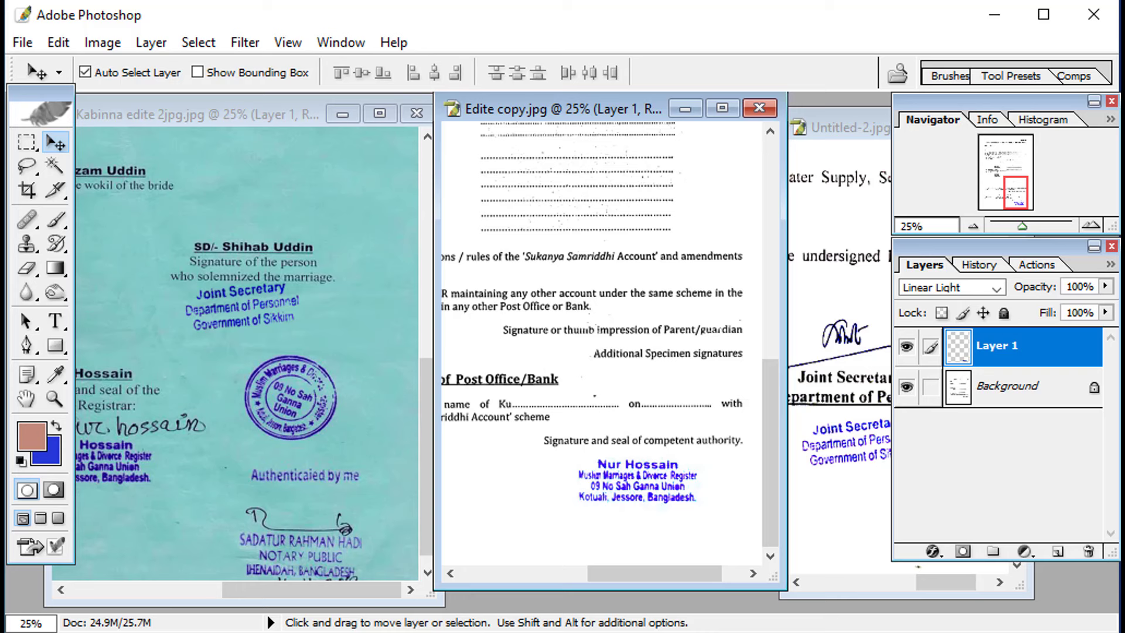
left_click(560, 476)
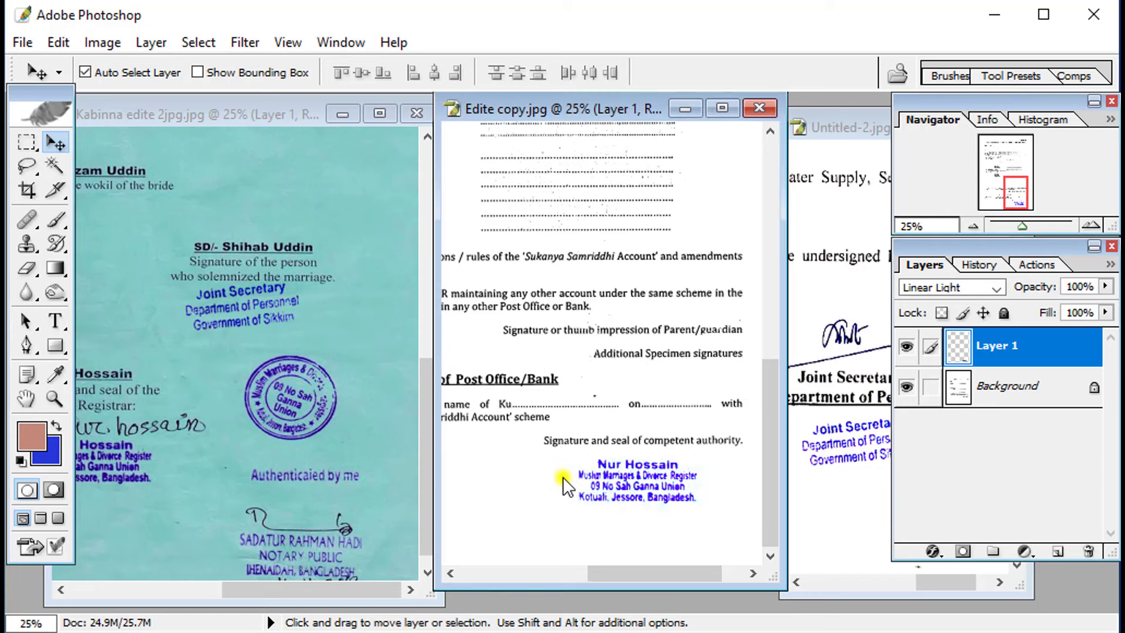